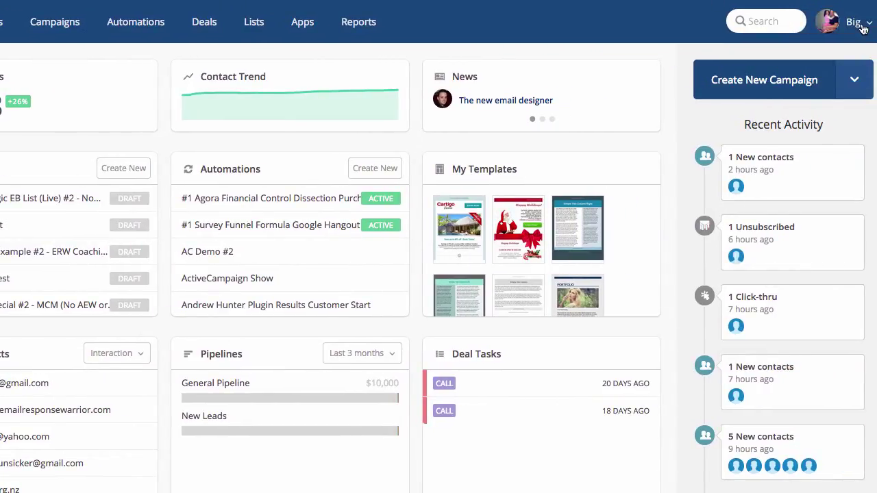
Open the API section of the account settings.
{"action": "left_click", "coordinate": [864, 29]}
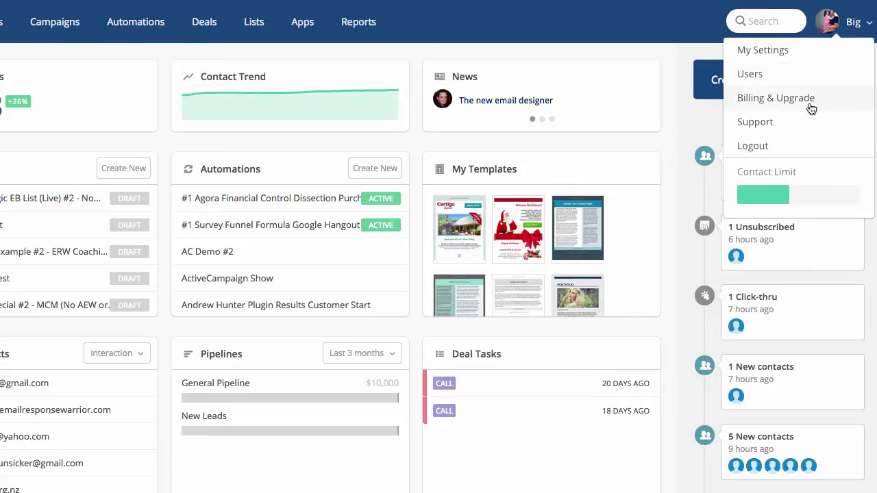
{"action": "left_click", "coordinate": [762, 55]}
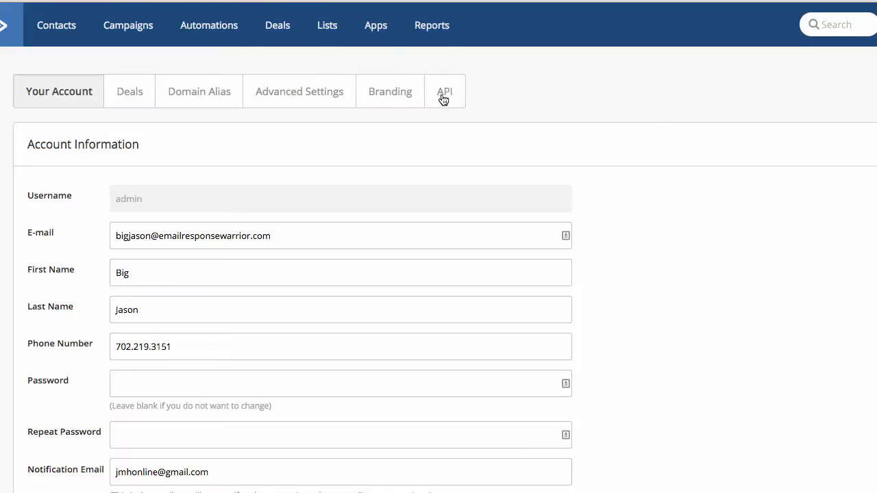
{"action": "left_click", "coordinate": [445, 95]}
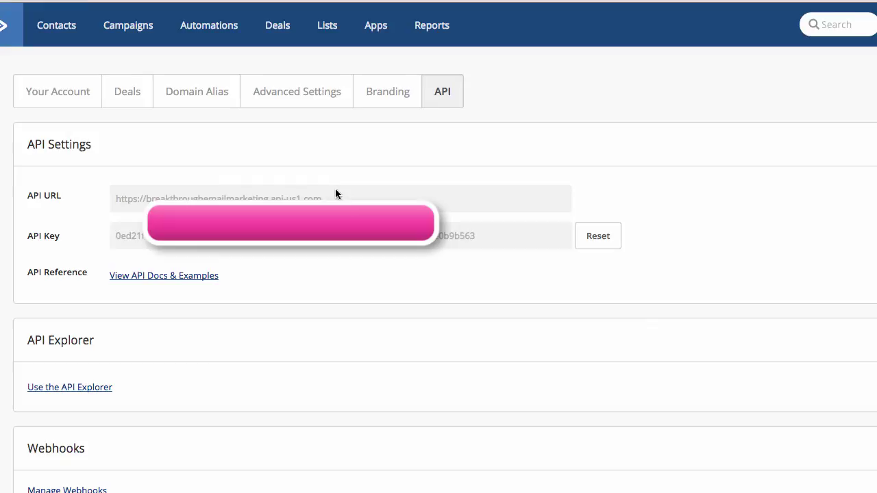
Copy the account's API URL from the API settings.
{"action": "left_click_drag", "start_coordinate": [327, 200], "coordinate": [103, 200]}
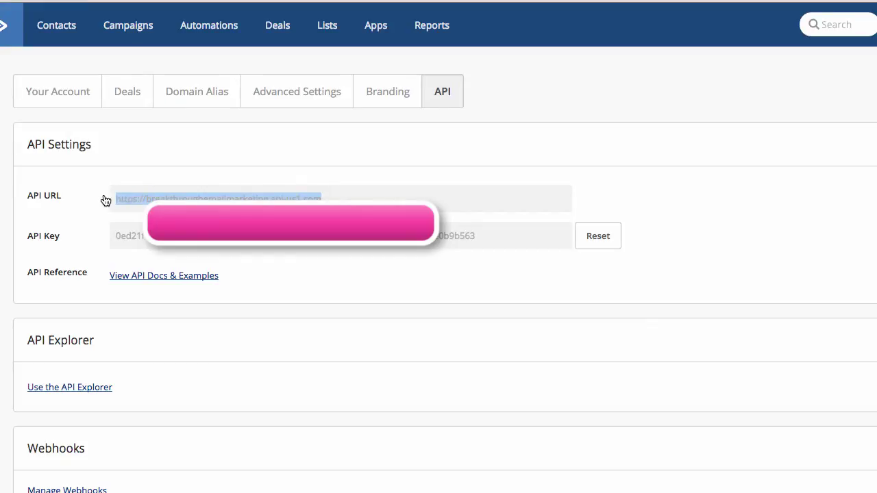
{"action": "right_click", "coordinate": [146, 203]}
{"action": "left_click", "coordinate": [172, 223]}
{"action": "mouse_move", "coordinate": [2, 275]}
Copy the account's API key from the API settings and switch to the text document.
{"action": "left_click_drag", "start_coordinate": [497, 234], "coordinate": [92, 236]}
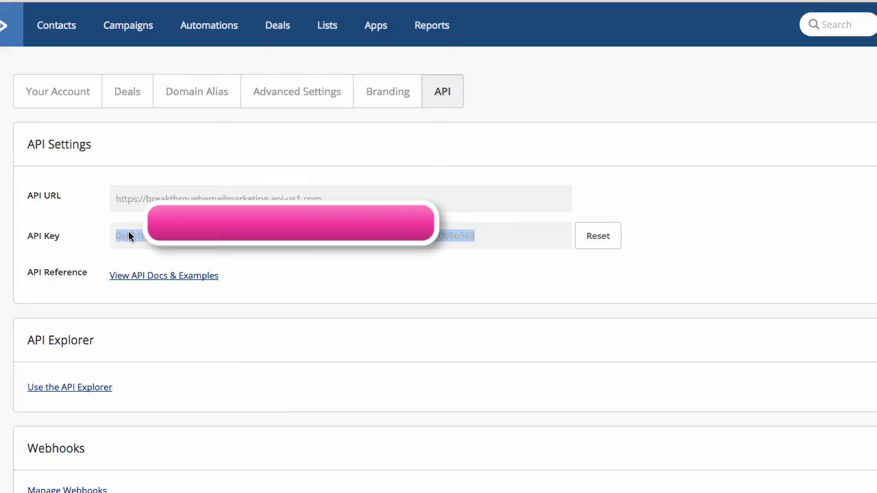
{"action": "right_click", "coordinate": [128, 233]}
{"action": "left_click", "coordinate": [141, 239]}
{"action": "key", "text": "super+Tab"}
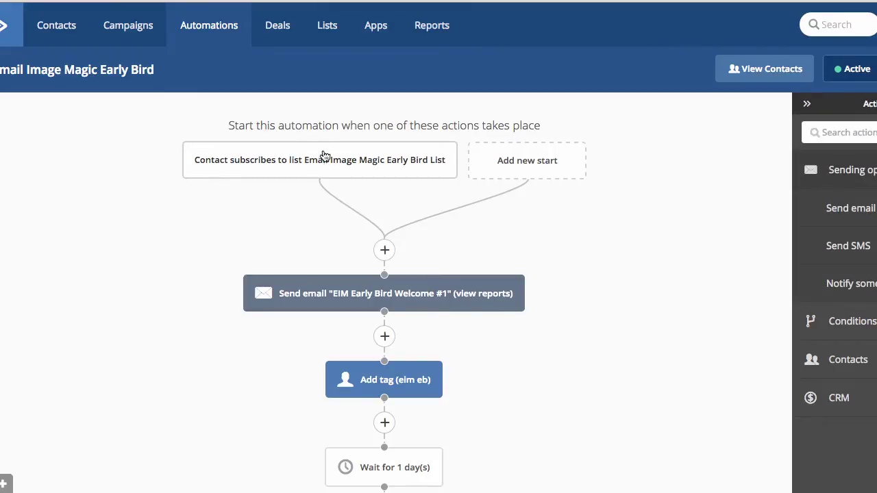
{"action": "mouse_move", "coordinate": [327, 166]}
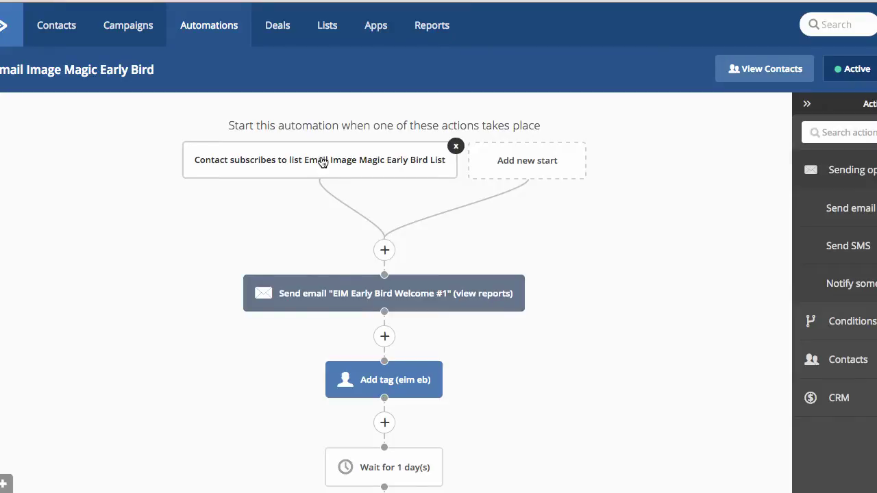
{"action": "mouse_move", "coordinate": [353, 299]}
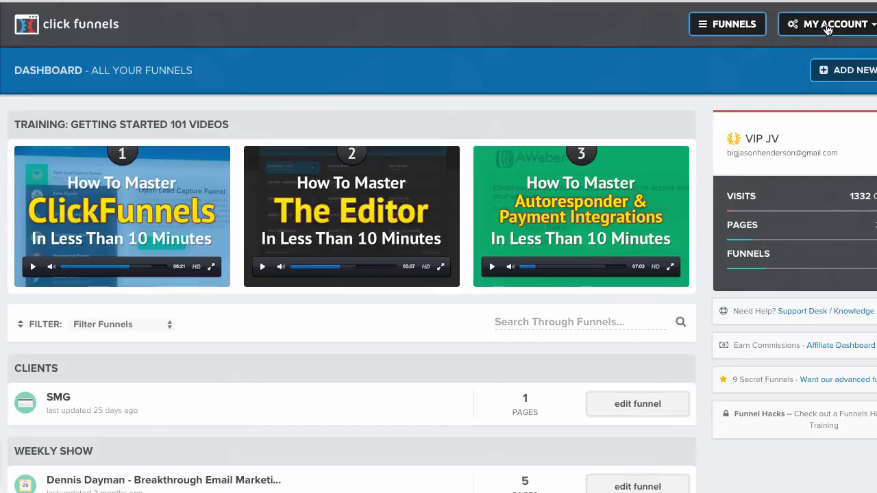
Open the Email/Text Integrations page in the ClickFunnels account settings.
{"action": "left_click", "coordinate": [828, 29]}
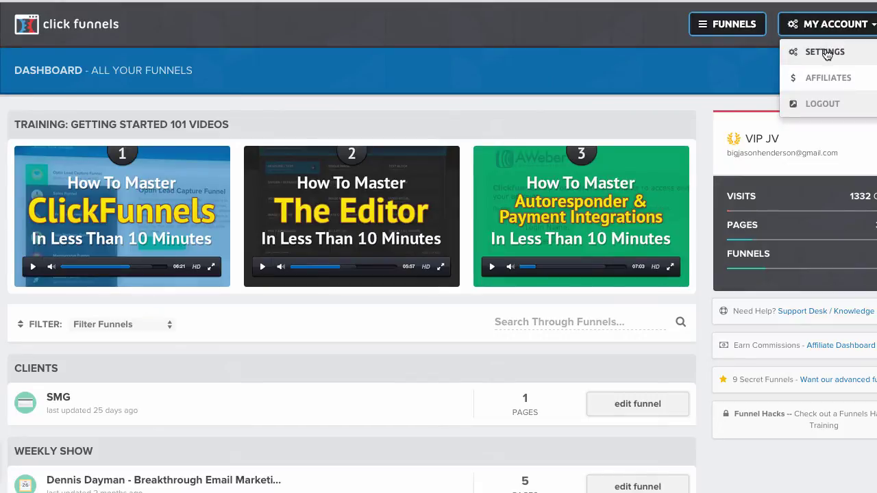
{"action": "left_click", "coordinate": [827, 53]}
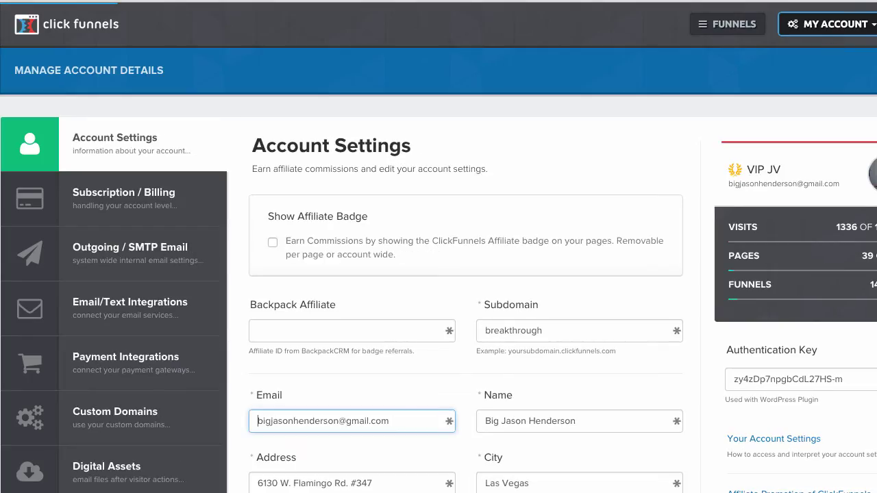
{"action": "left_click", "coordinate": [108, 309]}
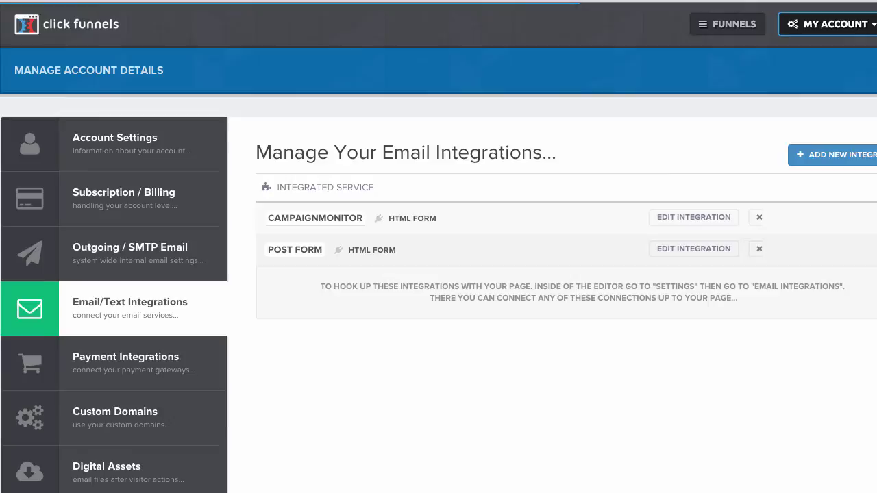
Start a new integration with the nickname ActiveCampaign and choose Activecampaign as the service.
{"action": "left_click", "coordinate": [818, 157]}
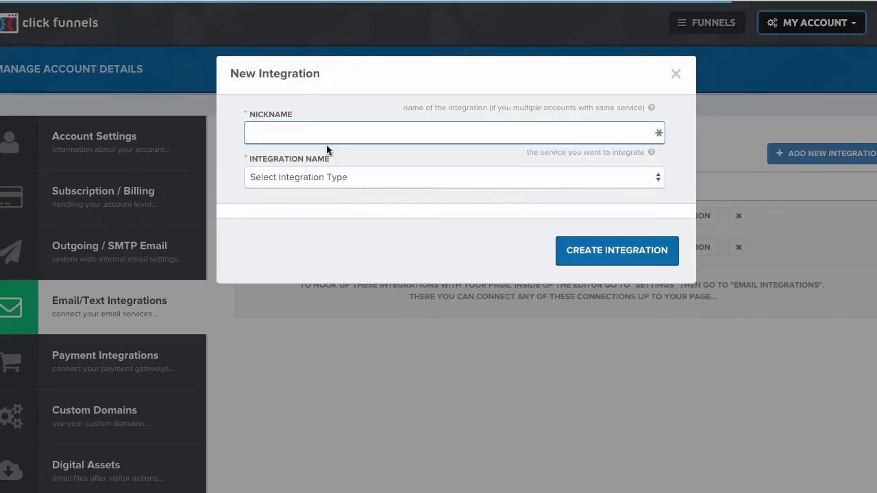
{"action": "type", "text": "ActiveCampaign"}
{"action": "left_click", "coordinate": [297, 175]}
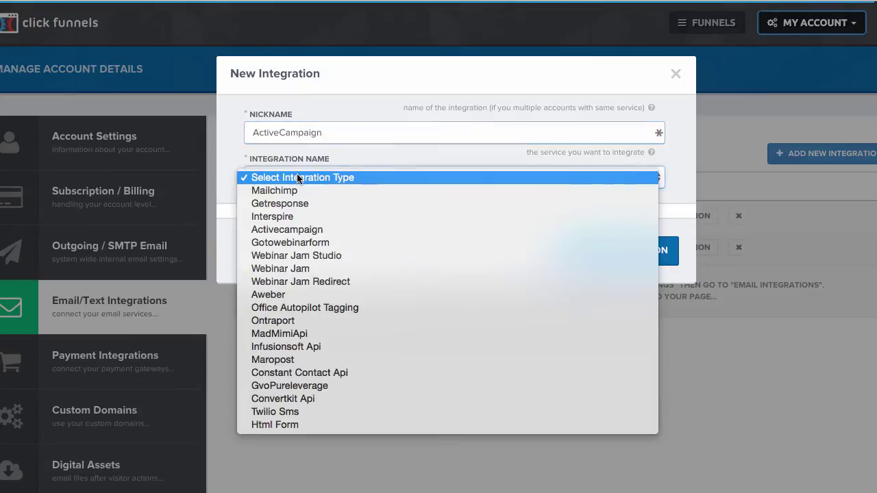
{"action": "left_click", "coordinate": [306, 230]}
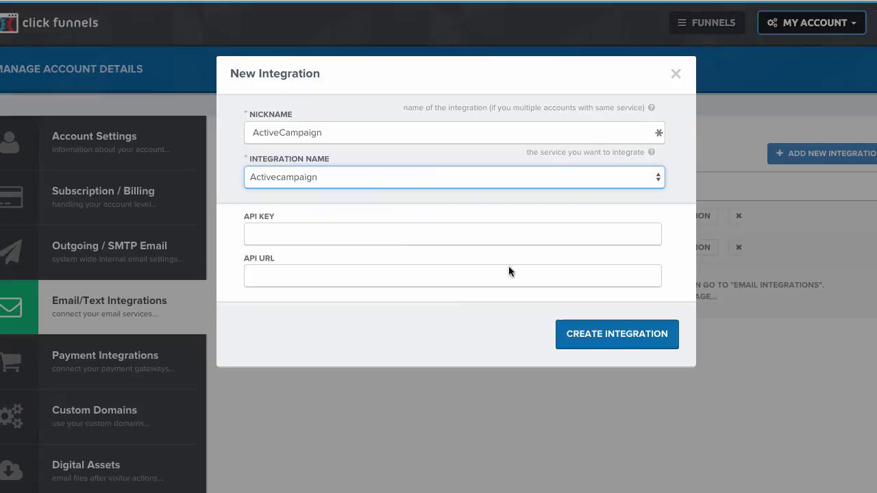
Paste the copied API key into the new integration's API Key field.
{"action": "left_click", "coordinate": [508, 275]}
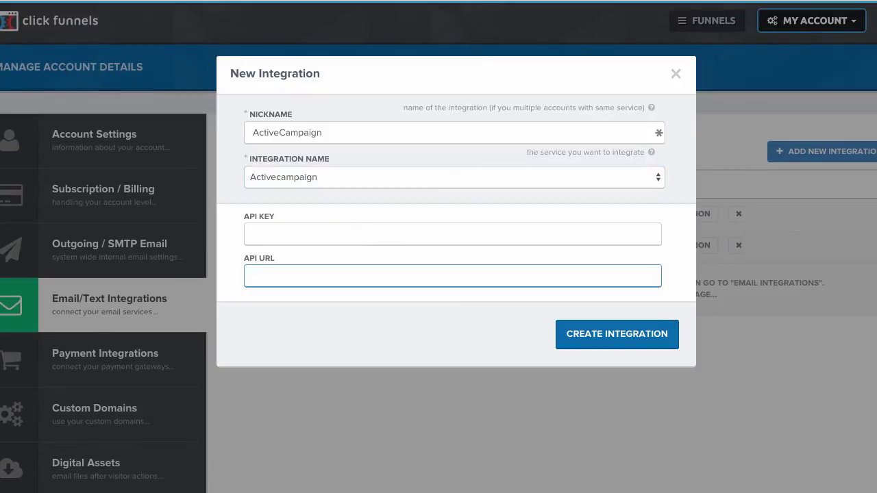
{"action": "left_click", "coordinate": [280, 233]}
{"action": "right_click", "coordinate": [281, 231]}
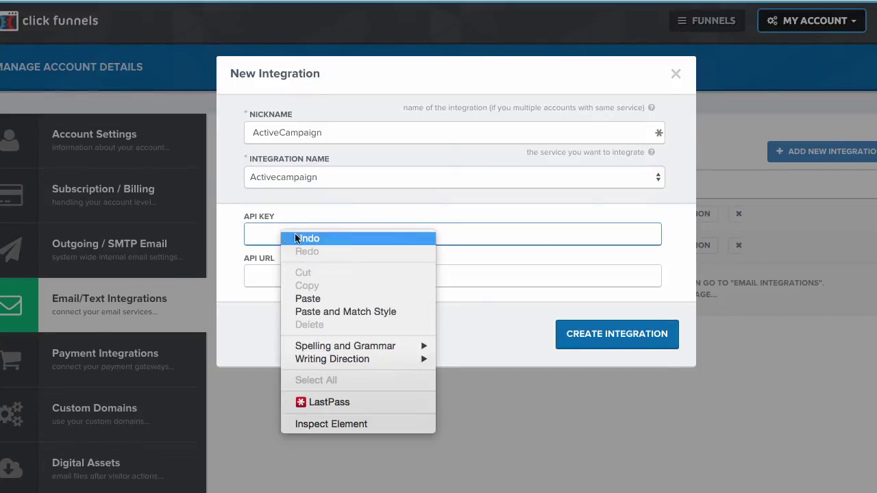
{"action": "left_click", "coordinate": [317, 300]}
Copy the API URL from the text document into the integration's API URL field and create the integration.
{"action": "key", "text": "super+Tab"}
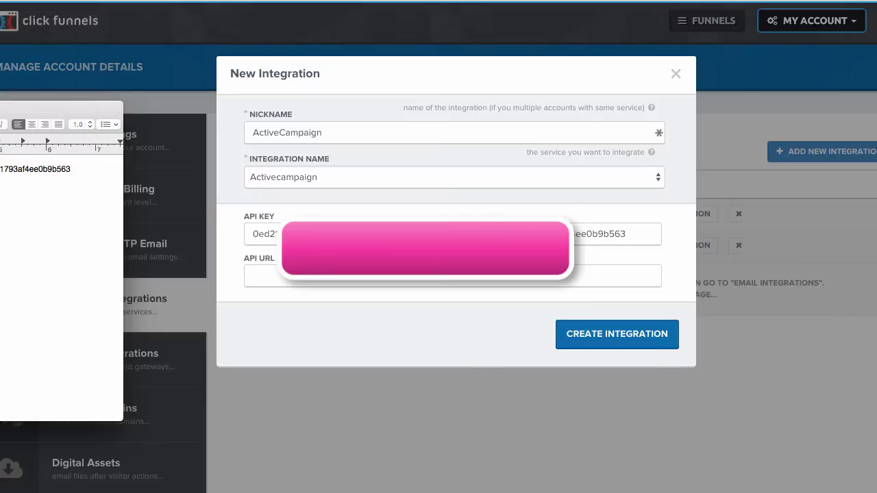
{"action": "right_click", "coordinate": [1, 157]}
{"action": "left_click", "coordinate": [3, 248]}
{"action": "key", "text": "super+Tab"}
{"action": "left_click", "coordinate": [616, 276]}
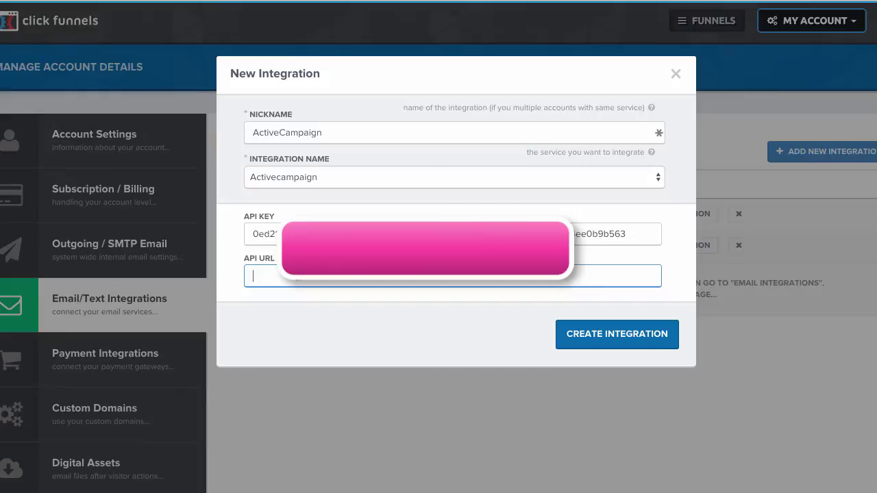
{"action": "key", "text": "super+v"}
{"action": "left_click", "coordinate": [598, 341]}
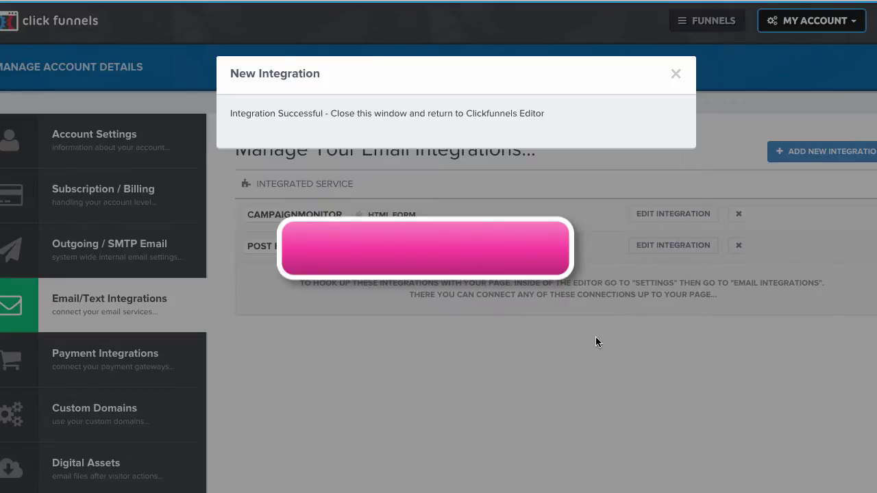
{"action": "left_click", "coordinate": [675, 74]}
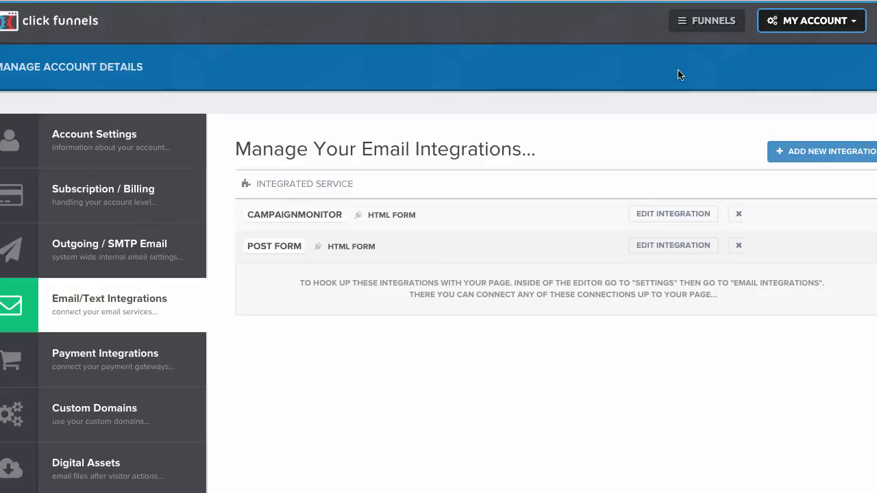
Go to the list of all funnels and open the optin funnel's Optin page in the editor.
{"action": "left_click", "coordinate": [706, 20]}
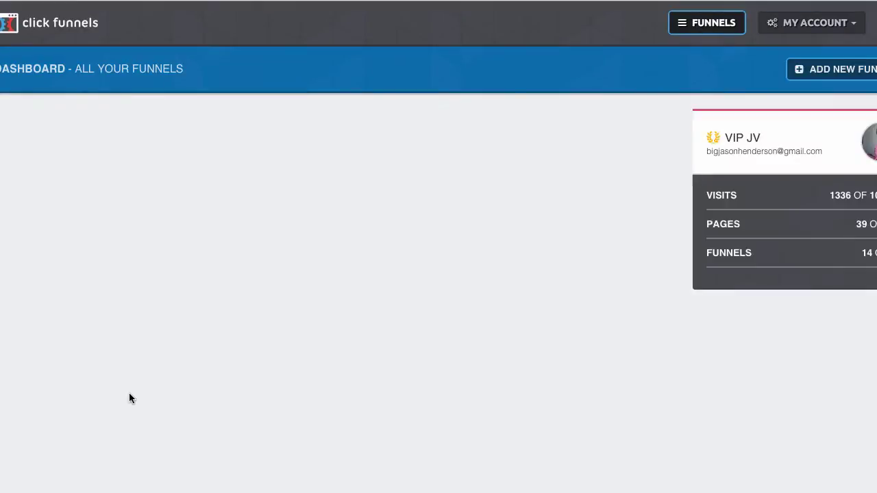
{"action": "scroll", "coordinate": [172, 377], "scroll_direction": "down", "scroll_amount": 8}
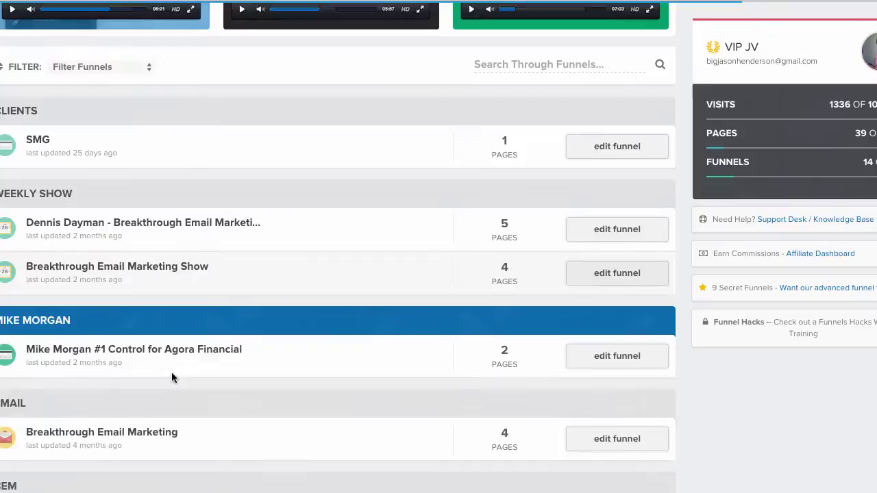
{"action": "scroll", "coordinate": [172, 377], "scroll_direction": "down", "scroll_amount": 5}
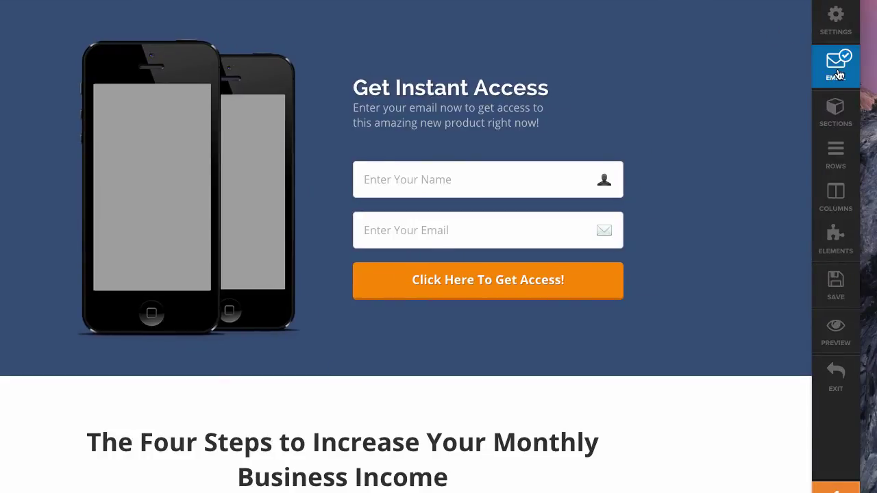
Remove the page's existing email integration and select ActiveCampaign (Activecampaign) as the integration.
{"action": "left_click", "coordinate": [838, 69]}
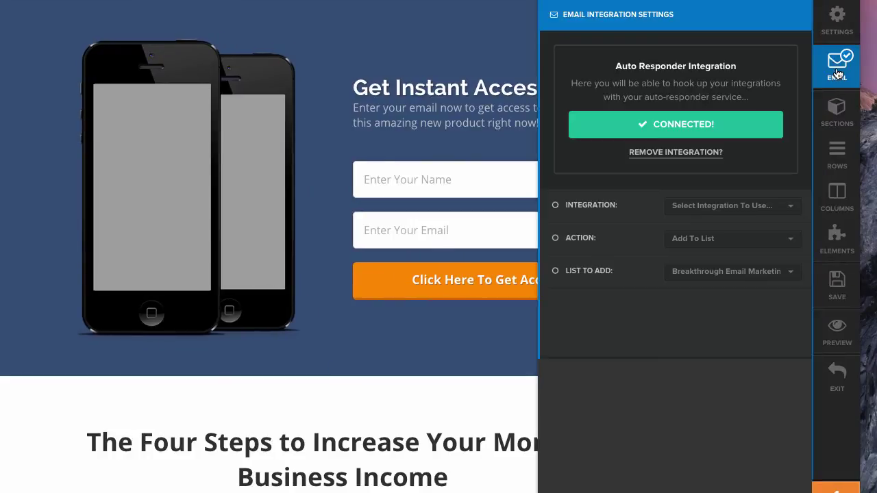
{"action": "left_click", "coordinate": [689, 153]}
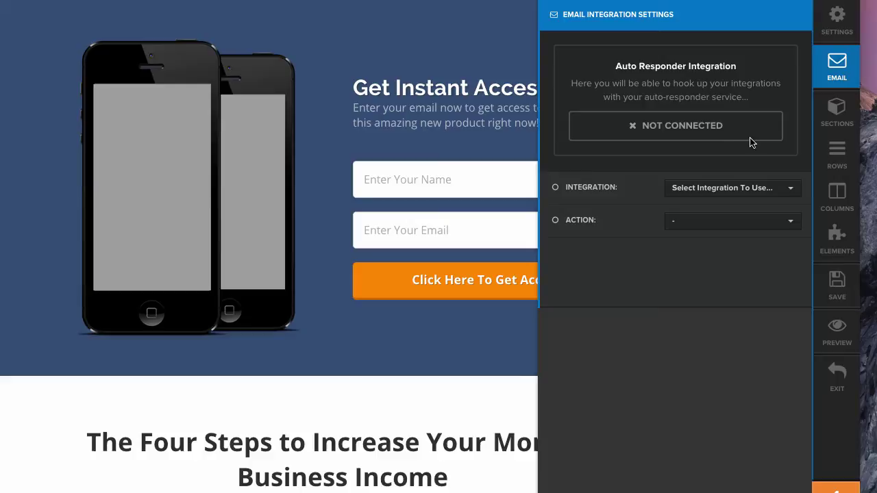
{"action": "left_click", "coordinate": [716, 194]}
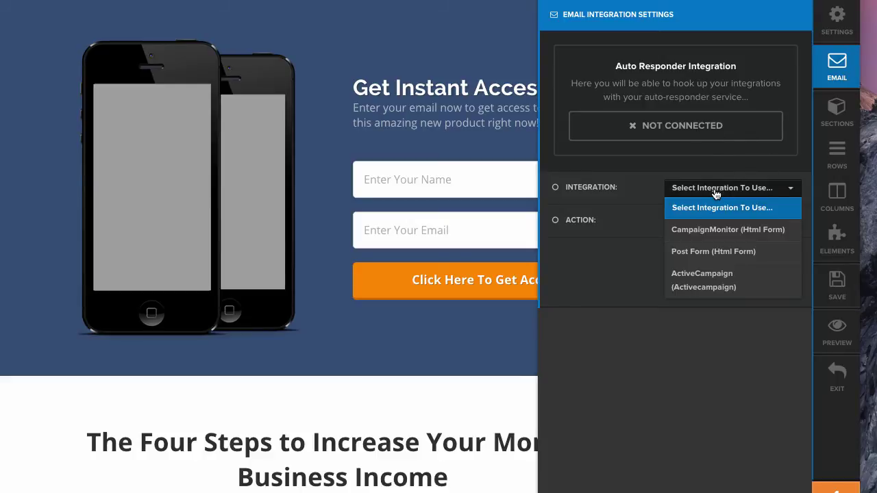
{"action": "left_click", "coordinate": [717, 281]}
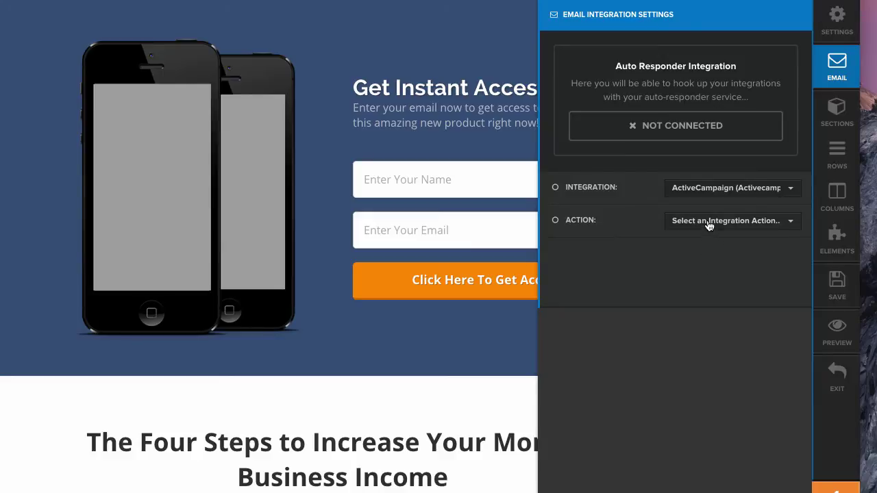
Set the integration action to Add To List with Breakthrough Email Marketing as the list.
{"action": "left_click", "coordinate": [709, 226]}
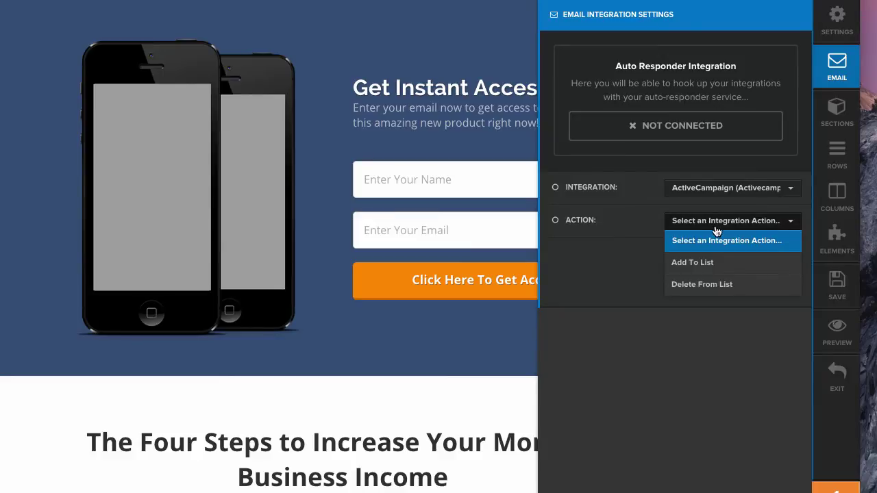
{"action": "left_click", "coordinate": [708, 264]}
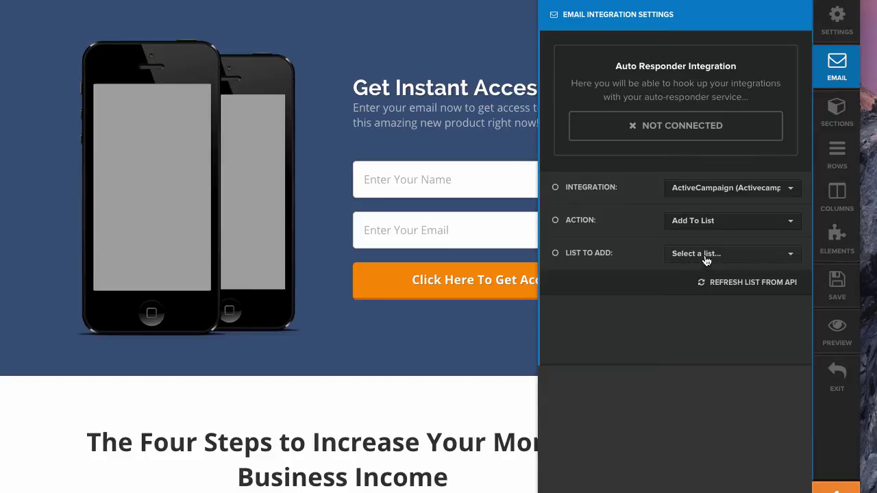
{"action": "left_click", "coordinate": [706, 259]}
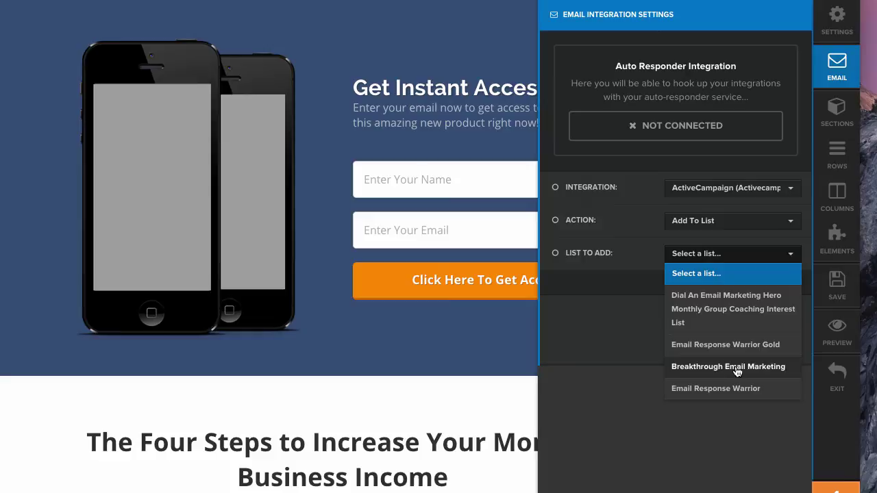
{"action": "scroll", "coordinate": [737, 371], "scroll_direction": "down", "scroll_amount": 5}
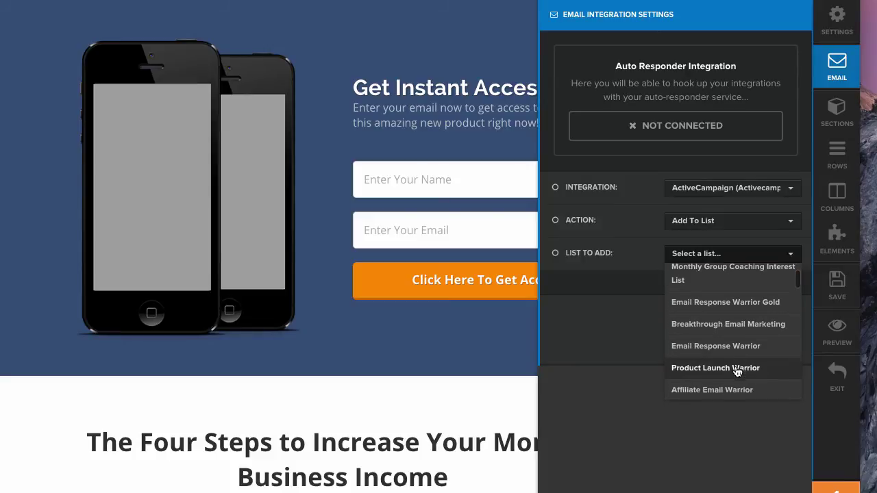
{"action": "scroll", "coordinate": [737, 372], "scroll_direction": "down", "scroll_amount": 3}
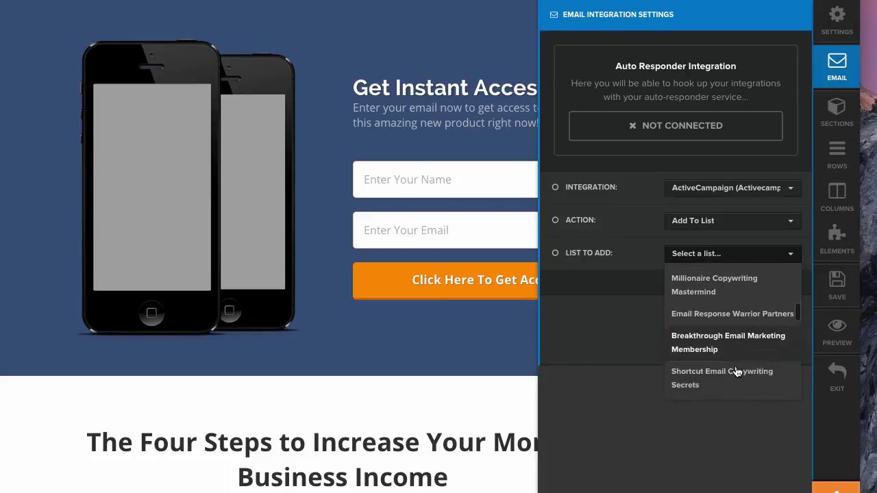
{"action": "scroll", "coordinate": [736, 371], "scroll_direction": "up", "scroll_amount": 6}
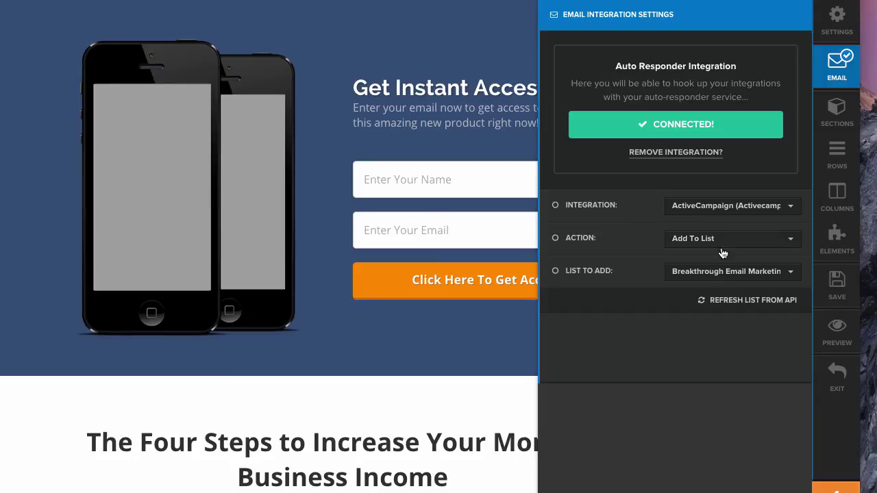
Save the optin page and exit the page editor.
{"action": "left_click", "coordinate": [838, 291]}
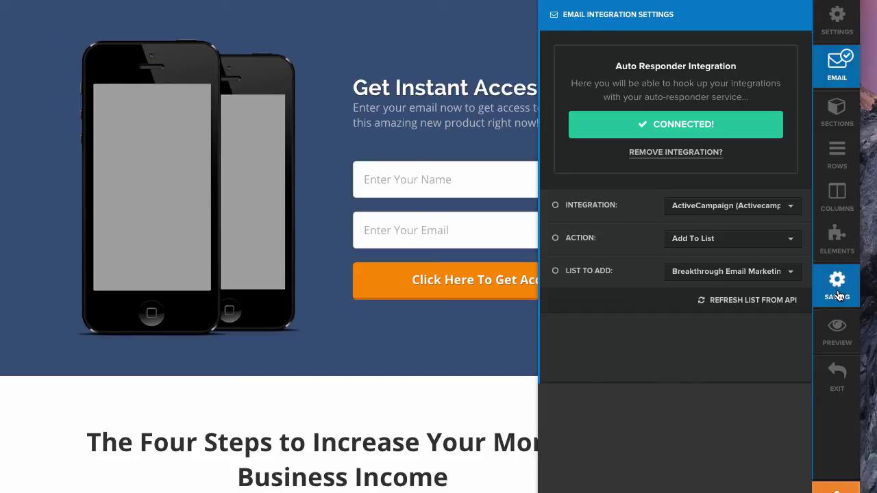
{"action": "left_click", "coordinate": [835, 389]}
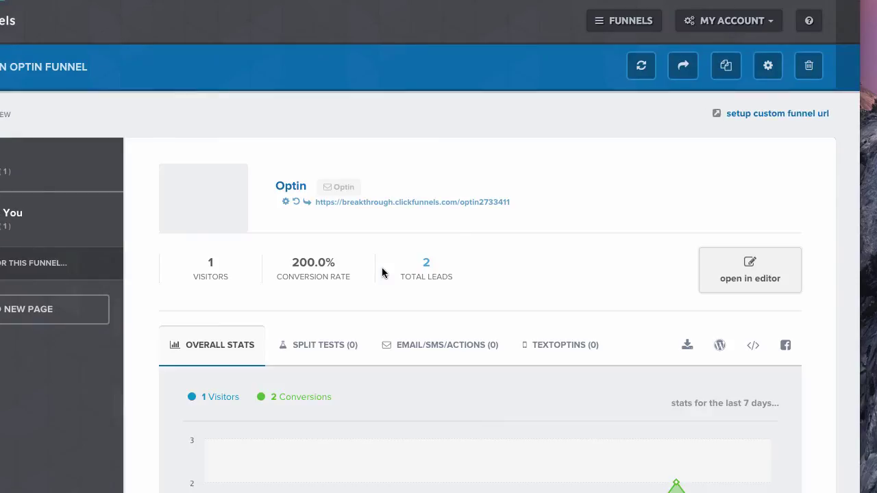
Copy the Optin page's URL and load the live optin page in the browser window showing the Thank You page.
{"action": "left_click", "coordinate": [394, 202]}
{"action": "right_click", "coordinate": [394, 201]}
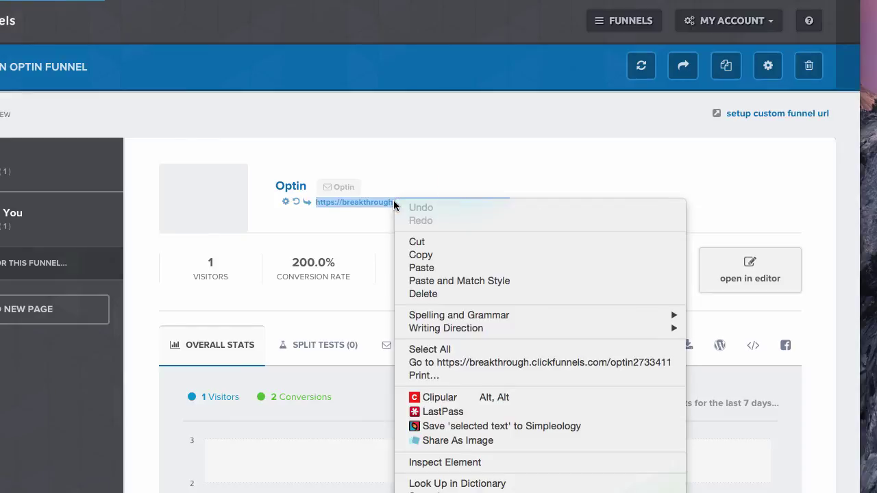
{"action": "left_click", "coordinate": [434, 254]}
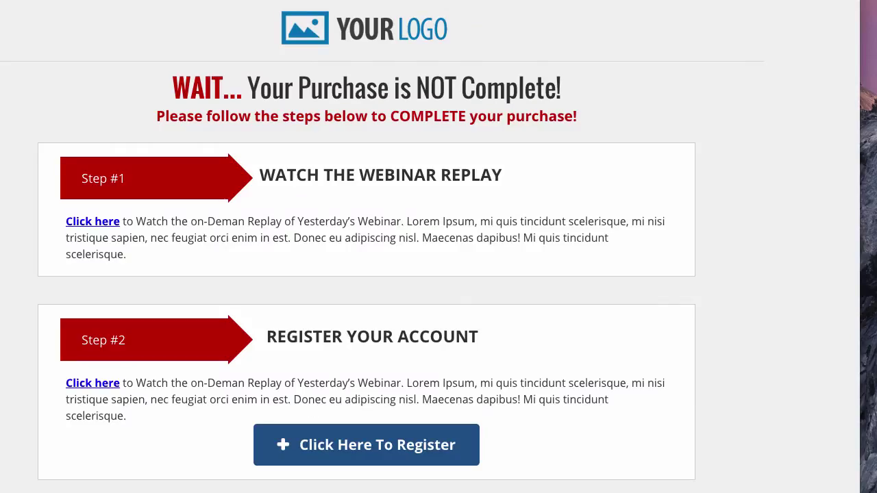
{"action": "right_click", "coordinate": [326, 1]}
{"action": "left_click", "coordinate": [350, 10]}
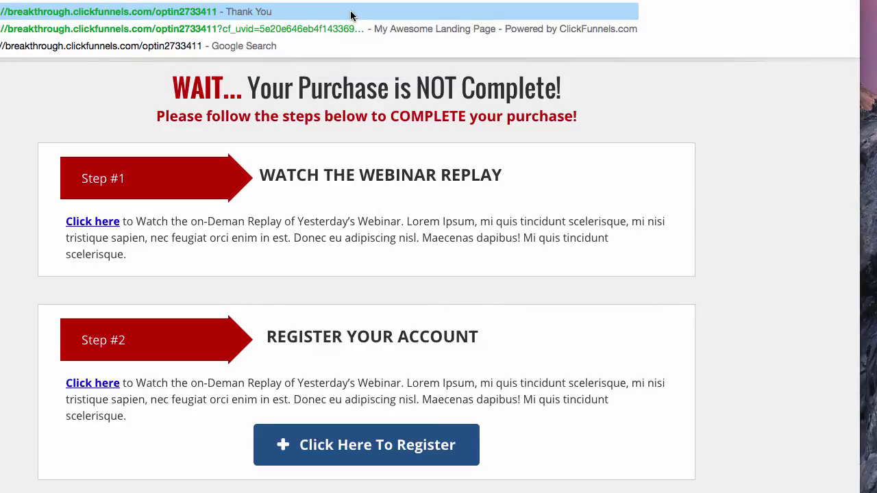
{"action": "key", "text": "Return"}
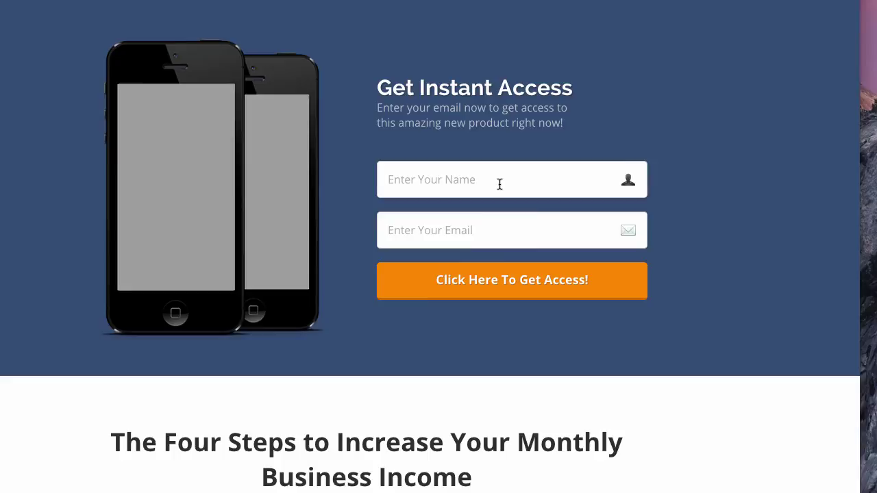
Submit the live optin form with the test lead's name and email, and view that contact's activities in ActiveCampaign.
{"action": "left_click", "coordinate": [499, 184]}
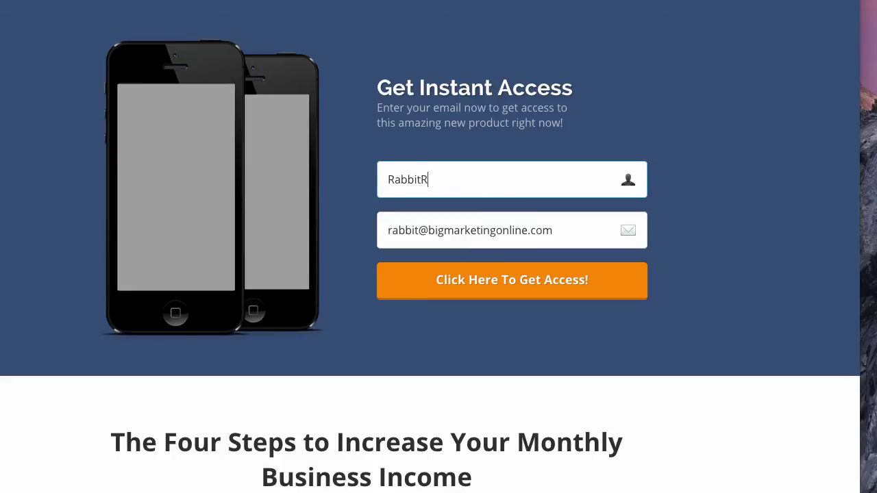
{"action": "left_click", "coordinate": [484, 288]}
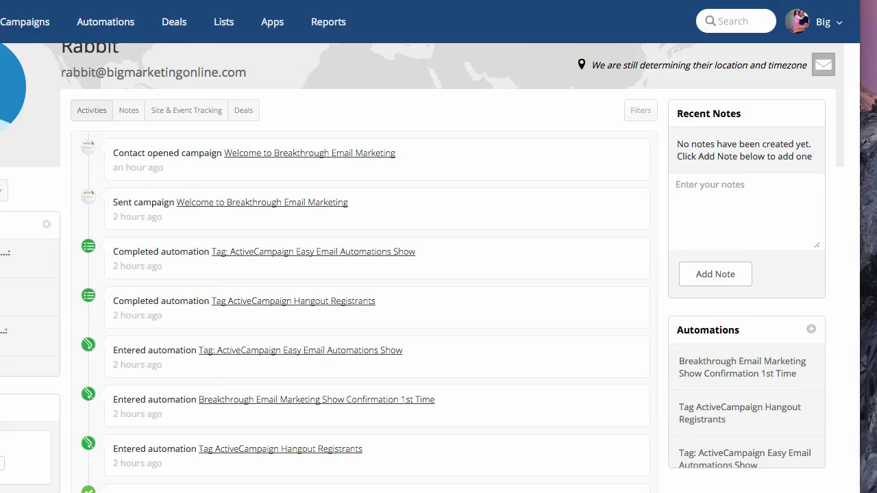
{"action": "scroll", "coordinate": [135, 64], "scroll_direction": "up", "scroll_amount": 1}
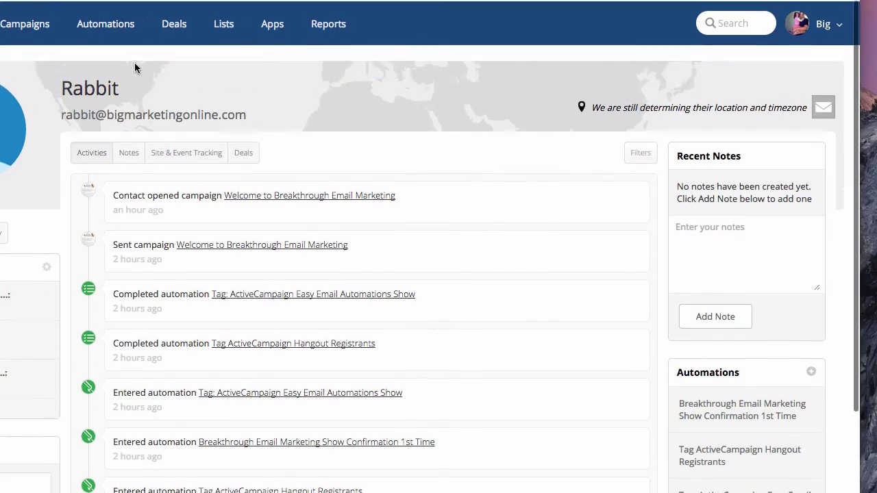